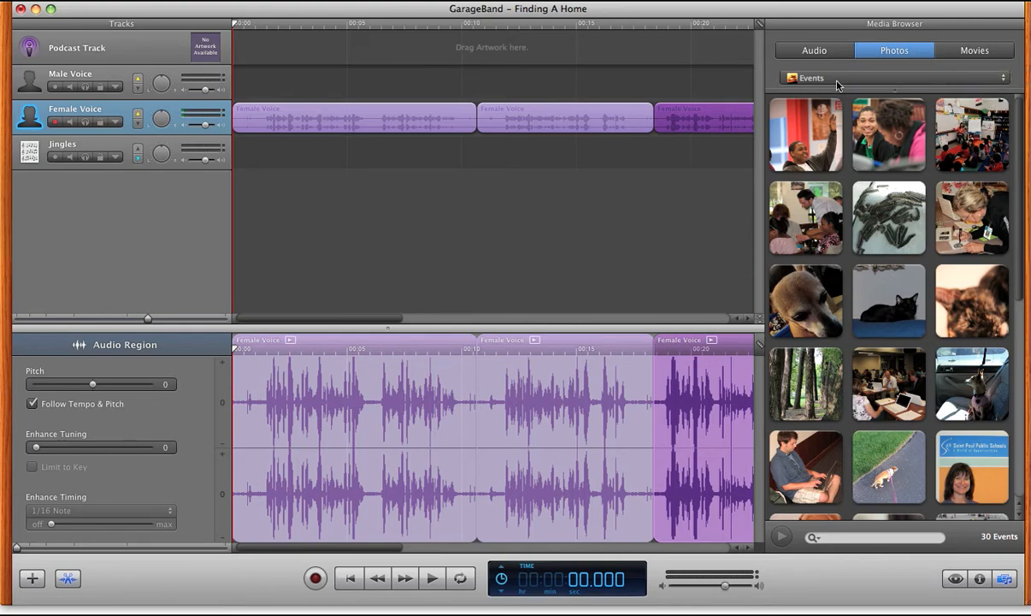
Step: Show the Finding A Home photo album and place DSC05299 at the very start of the Podcast Track
click(839, 84)
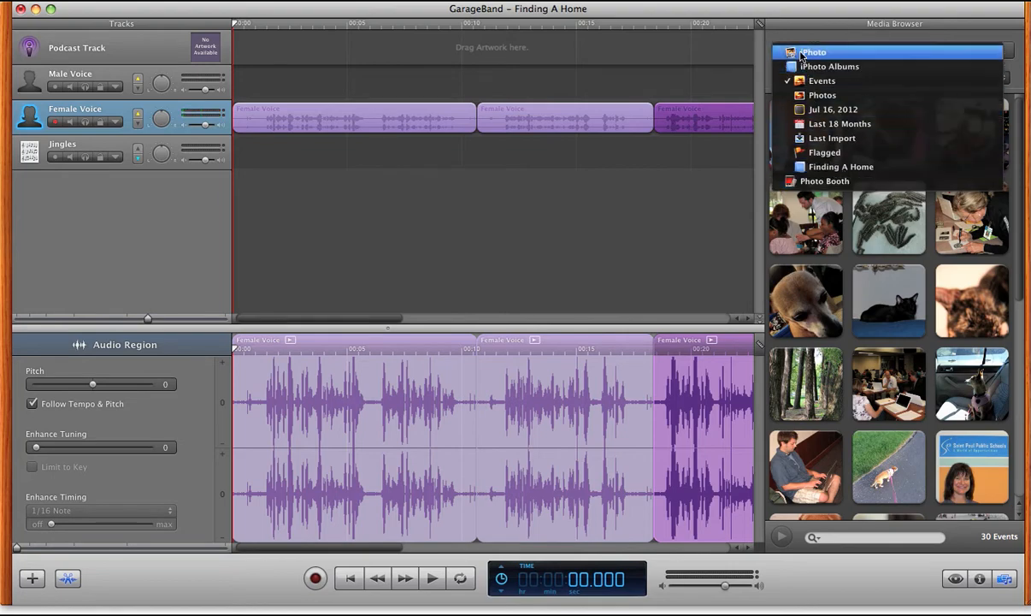
click(840, 168)
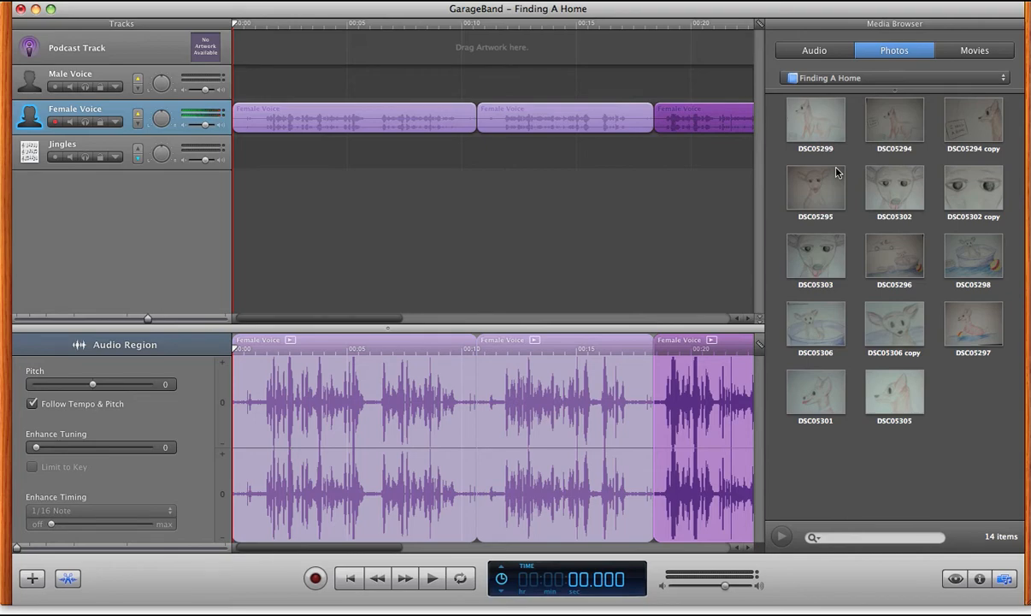
drag(808, 120, 261, 49)
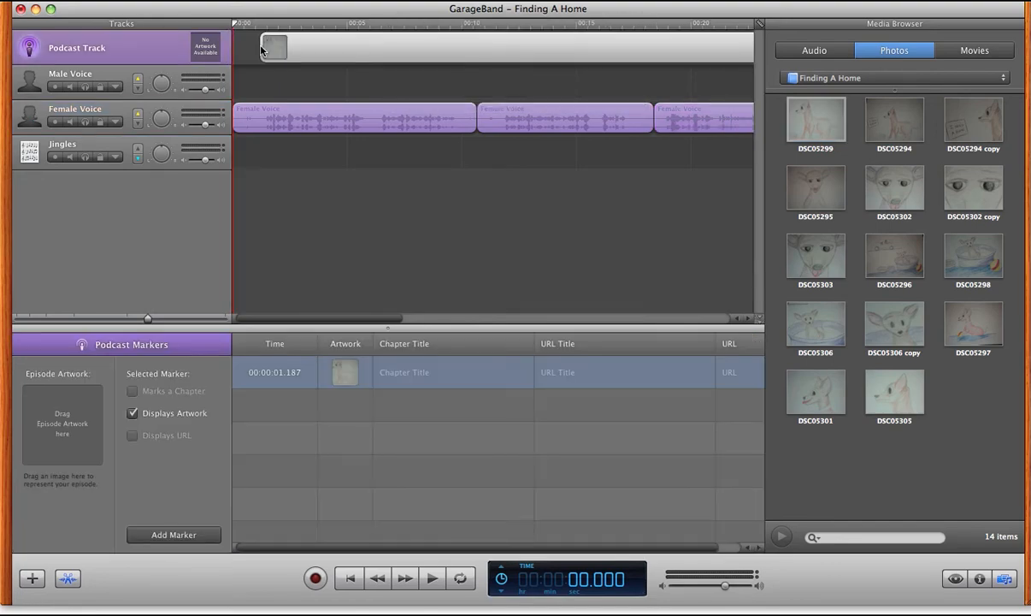
mouse_move(353, 54)
mouse_down()
mouse_move(322, 56)
mouse_move(361, 56)
mouse_move(325, 61)
mouse_up()
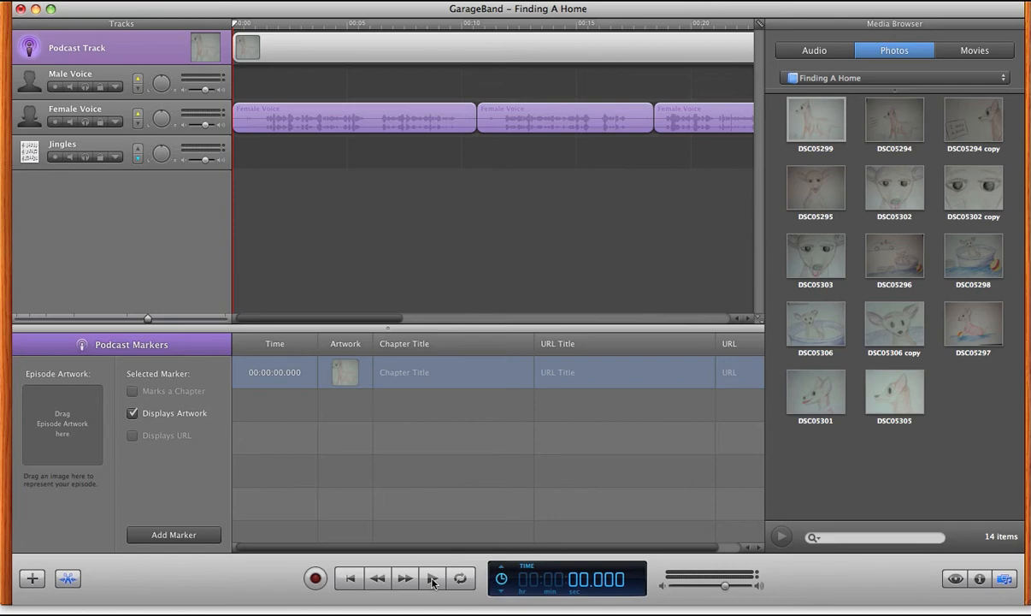
Step: Play the narration to about 6 s and add DSC05294 to the Podcast Track at that point
click(433, 581)
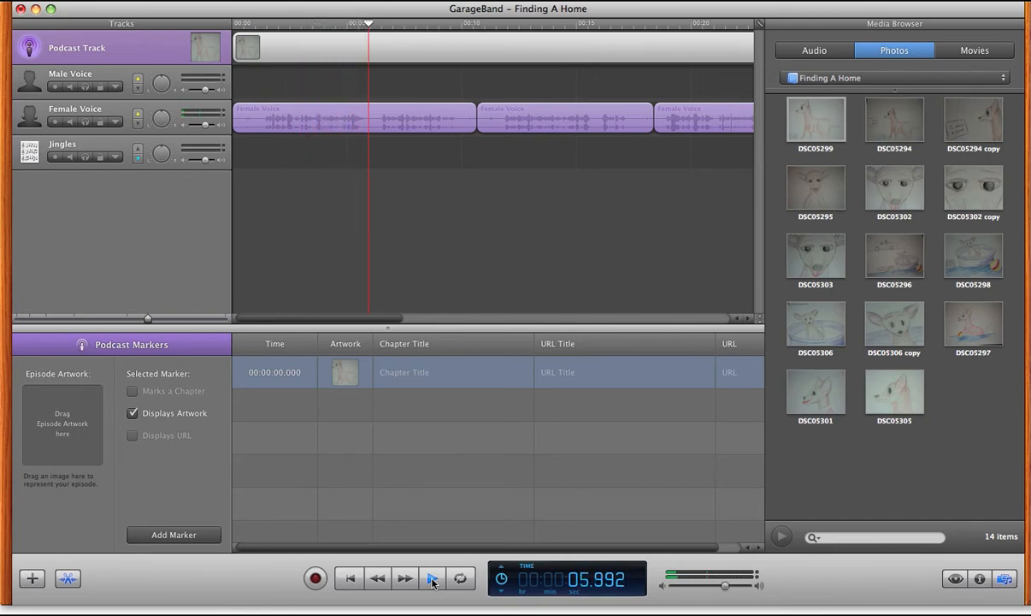
click(433, 580)
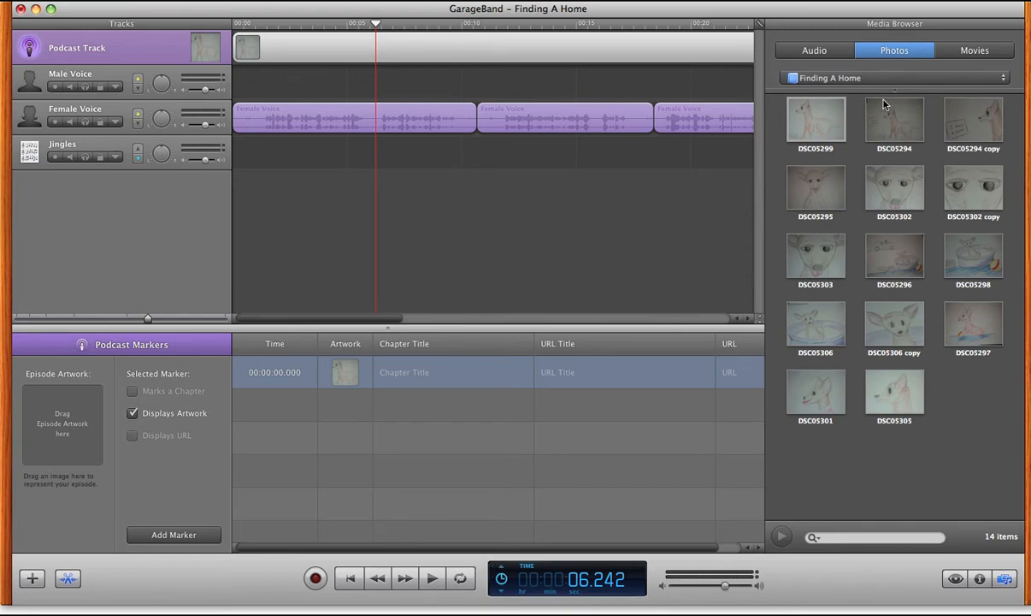
click(886, 125)
mouse_move(886, 125)
mouse_down()
mouse_move(678, 134)
mouse_move(463, 92)
mouse_move(373, 53)
mouse_up()
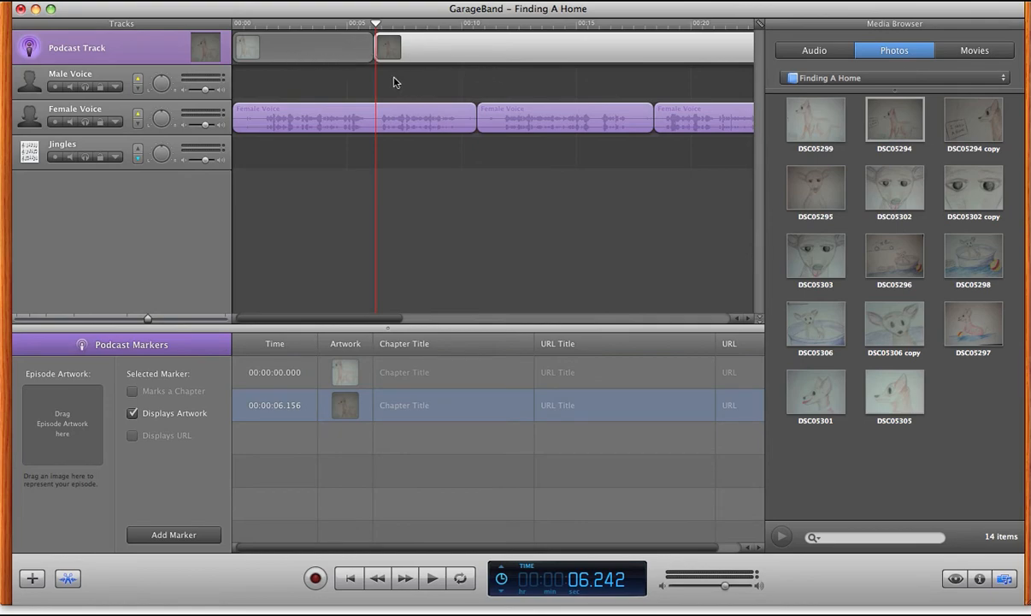
Step: Continue playback to the end of the first Female Voice region and add DSC05294 copy at about 11 s on the Podcast Track
click(432, 581)
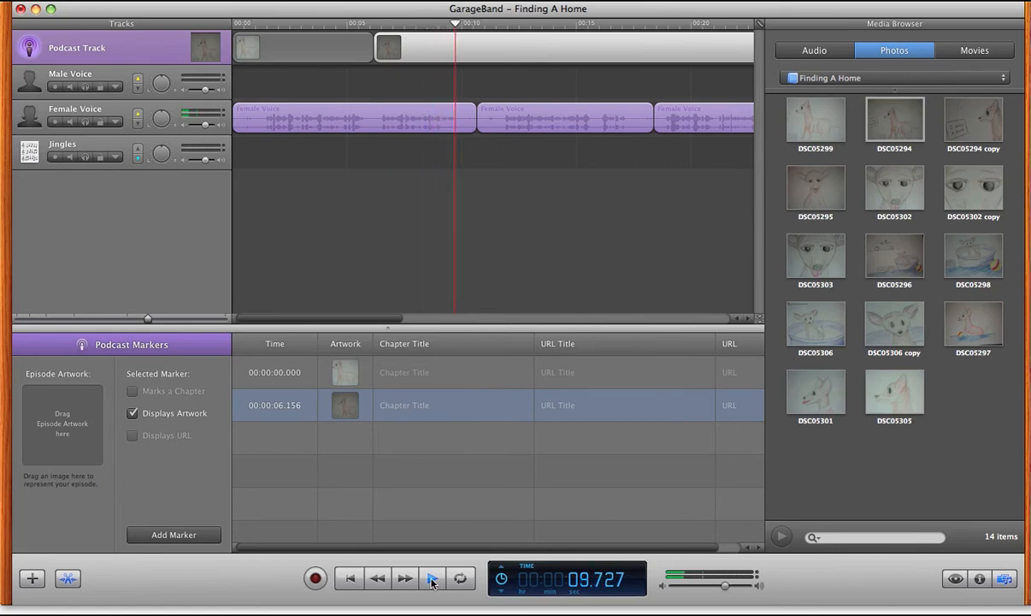
click(432, 580)
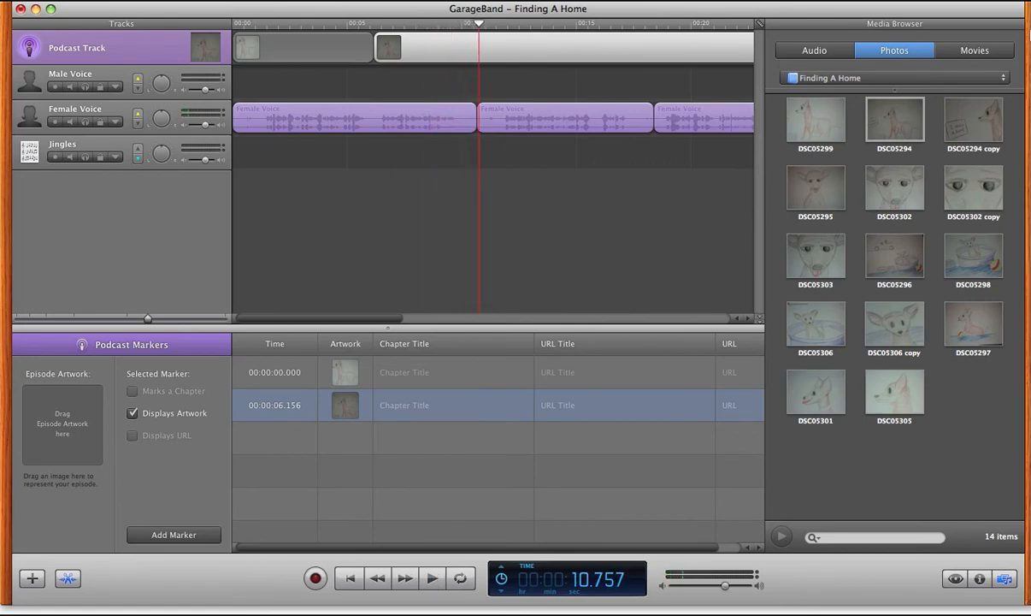
click(979, 126)
drag(937, 131, 483, 74)
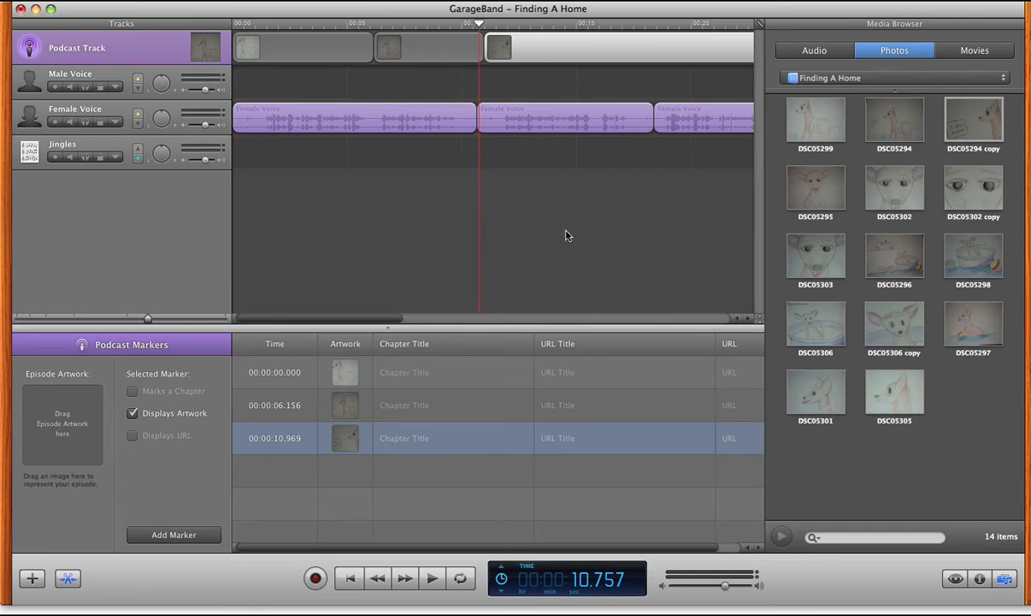
Step: Play further through the narration, adding DSC05295 at about 16.6 s and DSC05302 at about 21.4 s on the Podcast Track
click(431, 579)
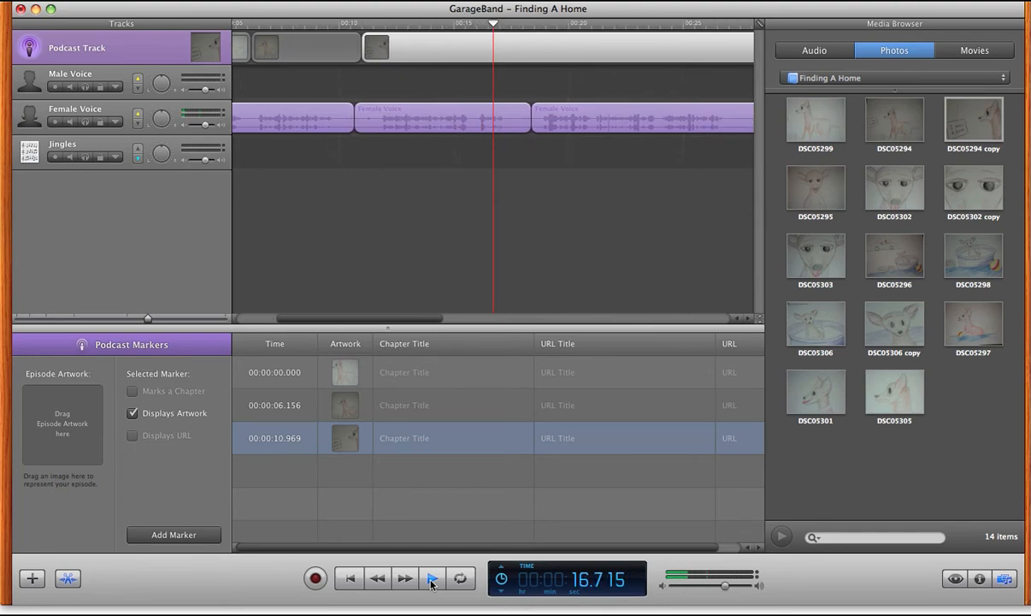
click(433, 579)
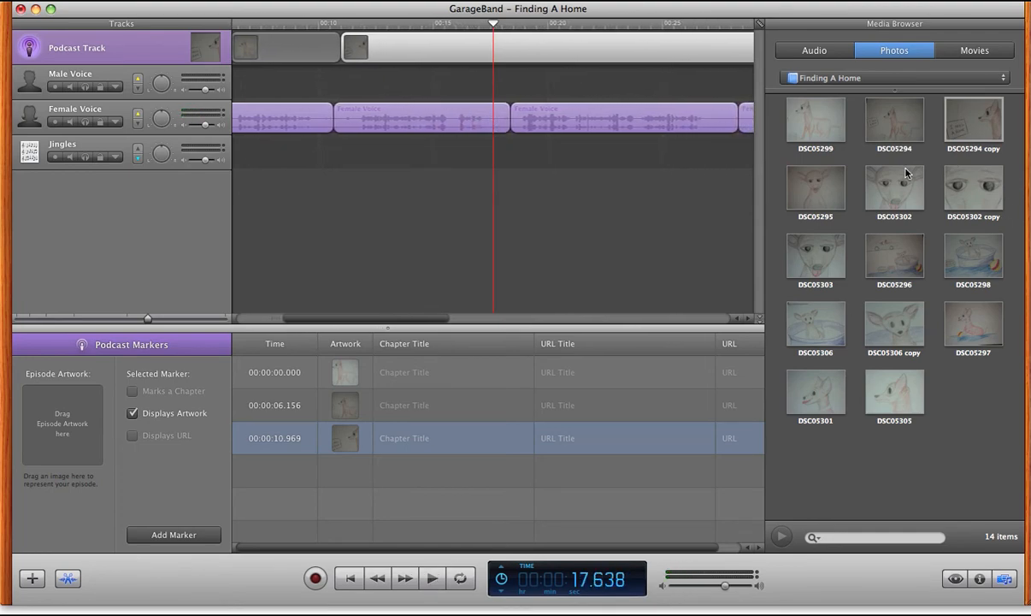
mouse_move(845, 171)
mouse_down()
mouse_move(780, 179)
mouse_move(487, 62)
mouse_move(523, 58)
mouse_move(503, 67)
mouse_up()
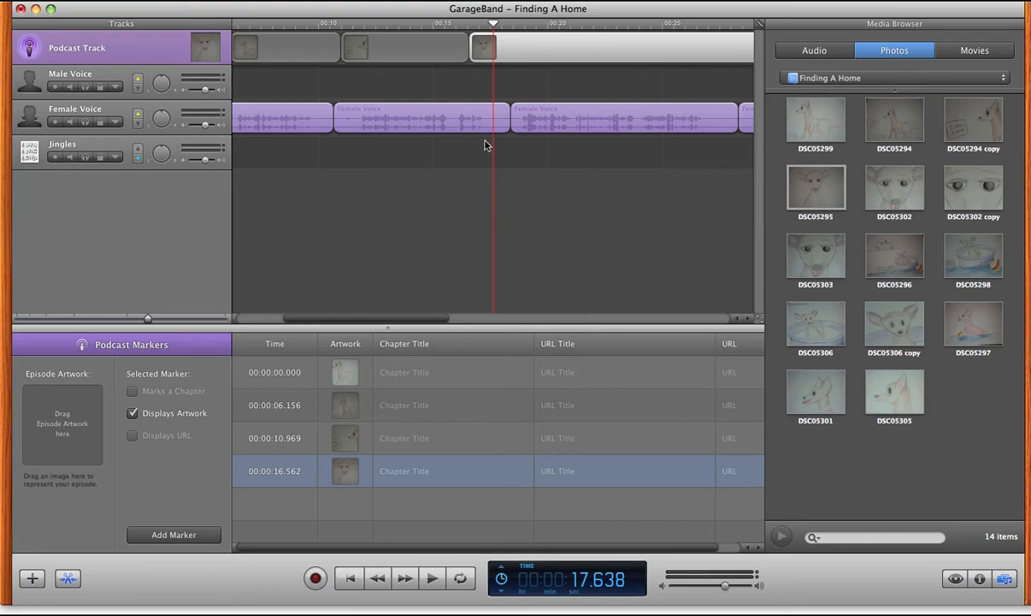
click(433, 578)
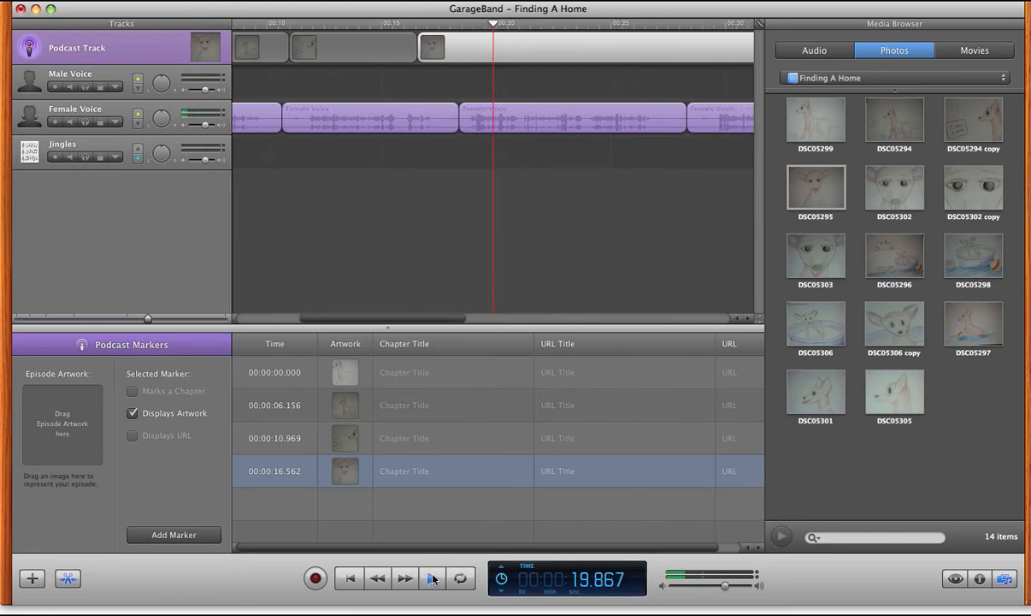
click(433, 578)
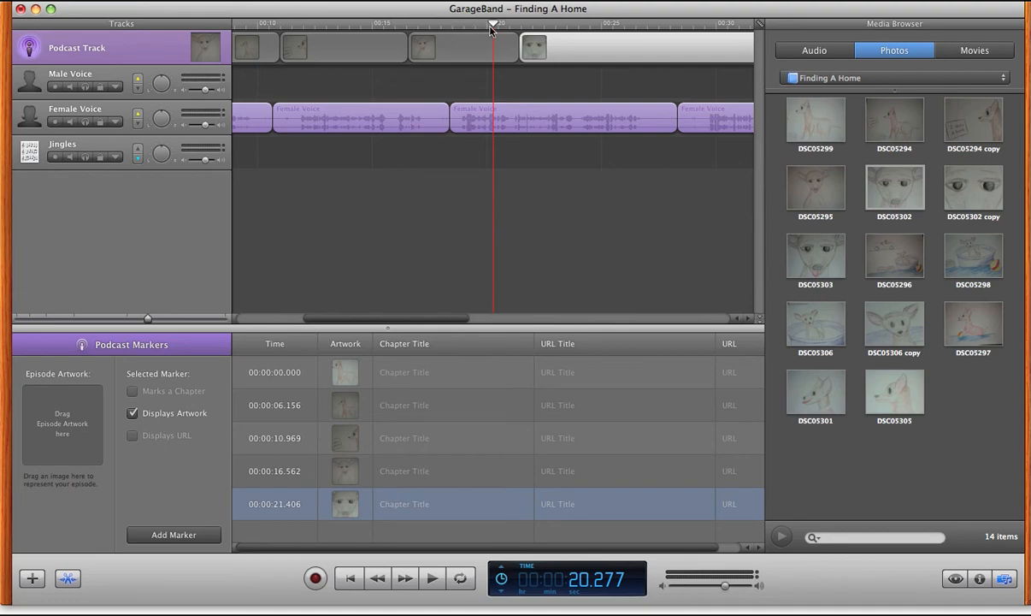
Step: Move the second, third and fourth artwork regions earlier, to about 5.1 s, 9.2 s and 14.3 s
drag(495, 27, 299, 49)
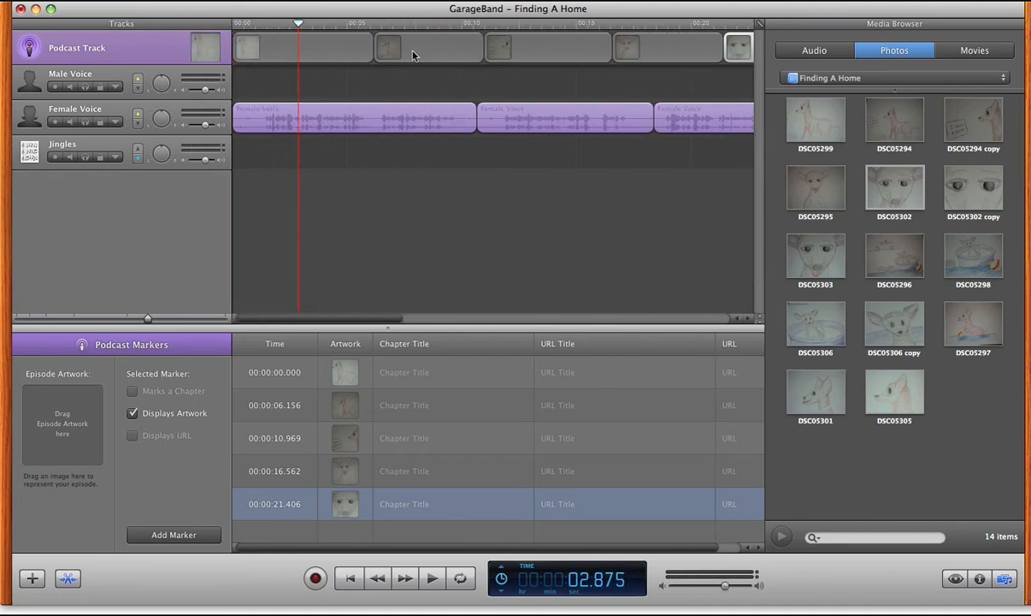
drag(413, 53, 390, 53)
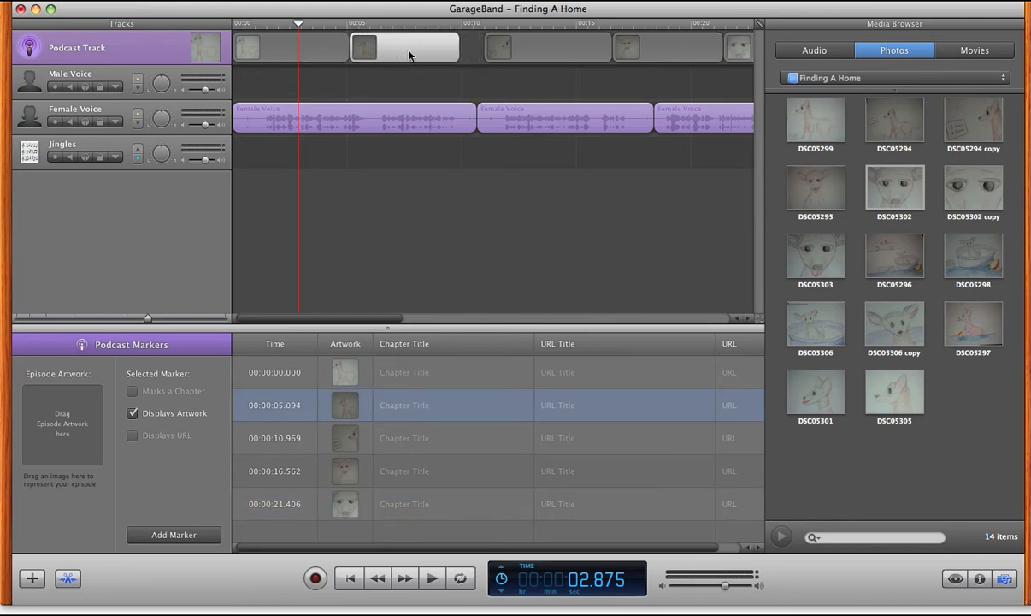
click(512, 56)
drag(512, 57, 473, 56)
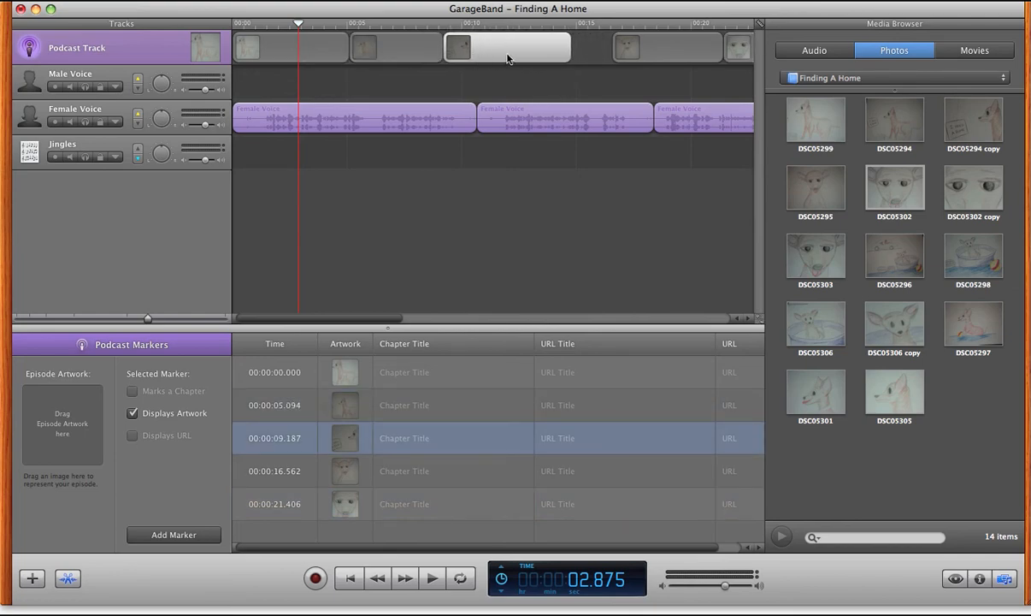
drag(676, 60, 624, 60)
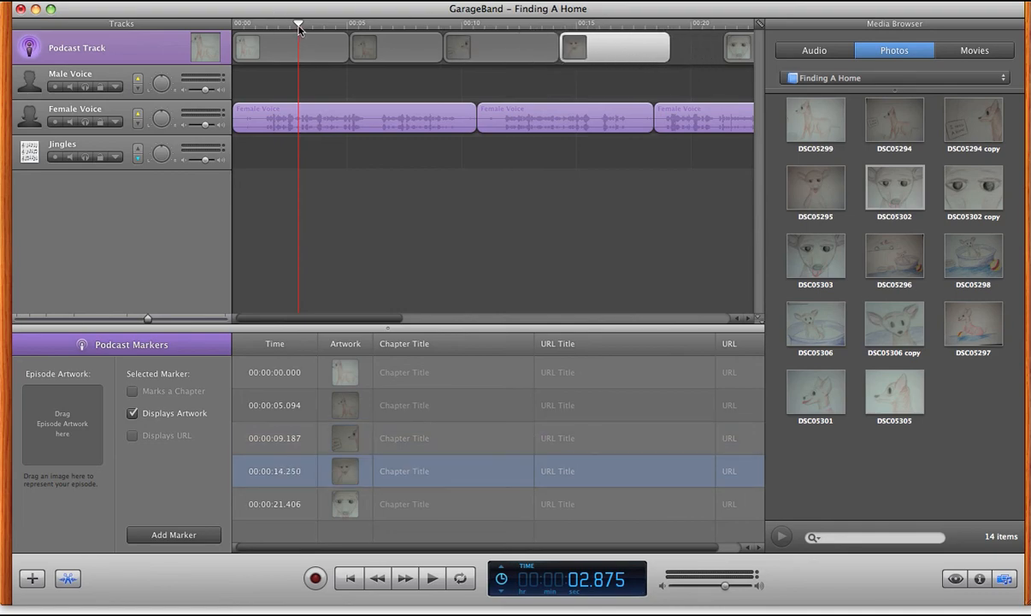
Step: Move the DSC05302 artwork to about 17.7 s and add DSC05303 at about 21.4 s on the Podcast Track
mouse_move(299, 24)
mouse_down()
mouse_move(744, 24)
mouse_move(636, 58)
mouse_up()
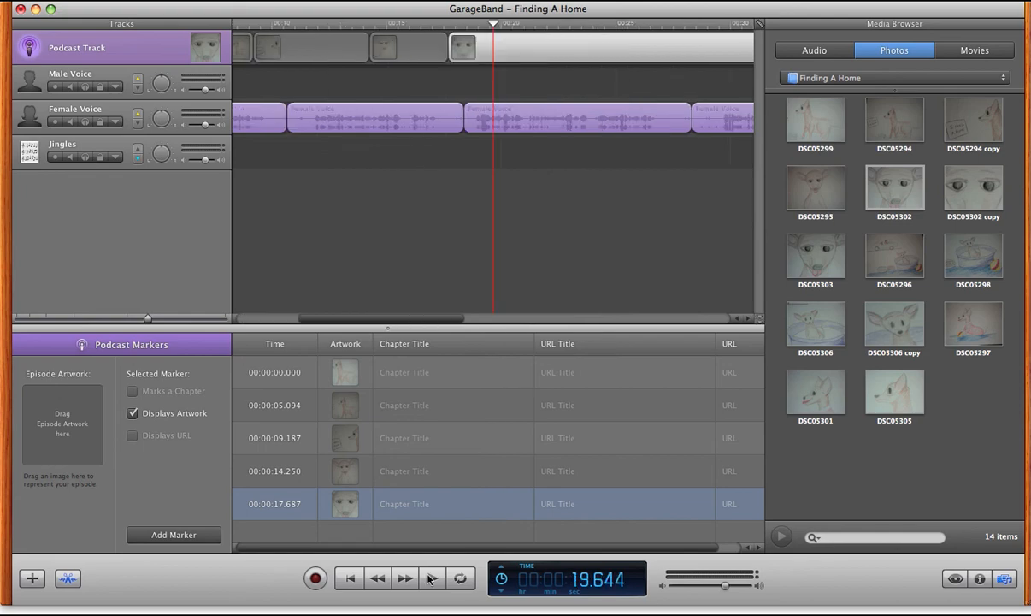
drag(816, 257, 524, 44)
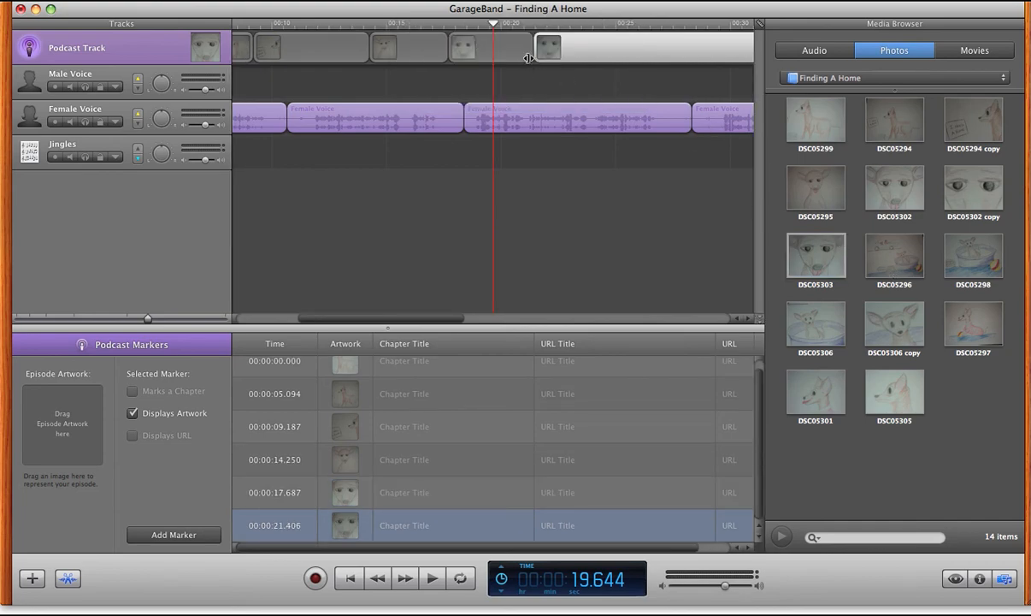
Step: Shorten the last artwork region on the Podcast Track so it ends with the final Female Voice region
drag(494, 28, 635, 25)
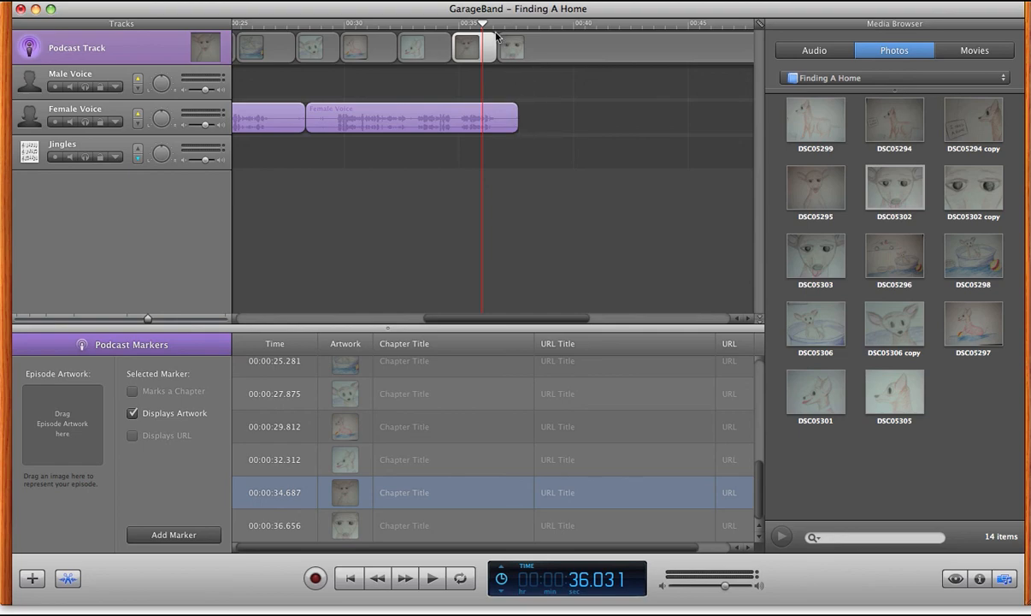
drag(484, 26, 667, 71)
drag(560, 49, 249, 43)
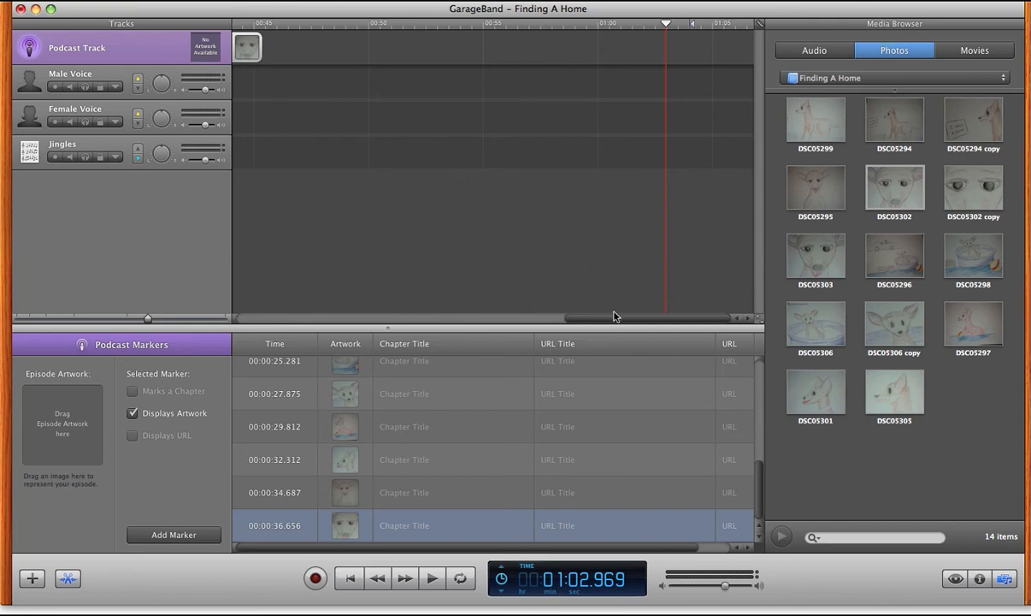
drag(613, 319, 540, 318)
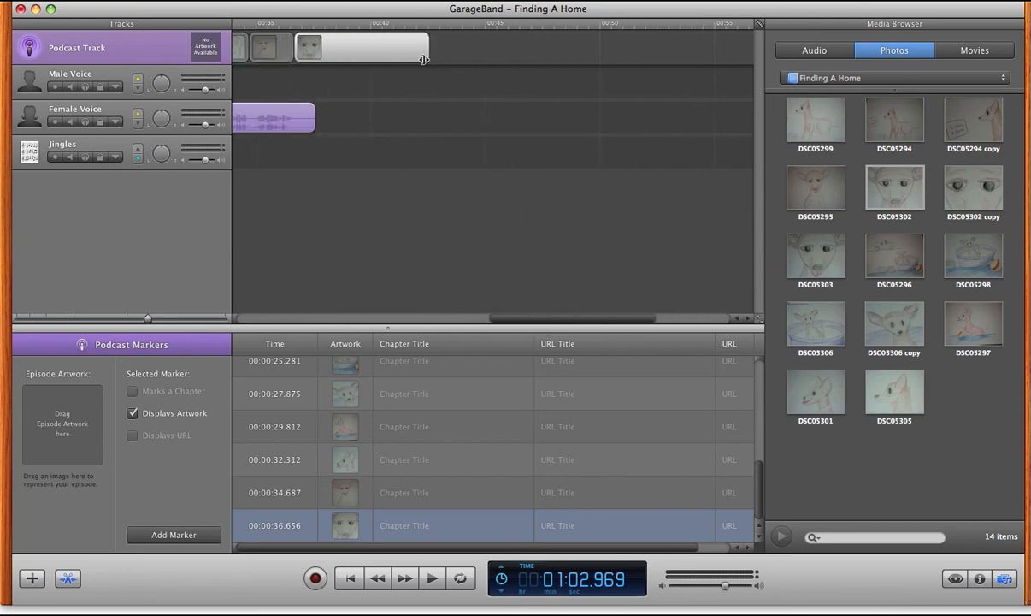
drag(493, 51, 316, 60)
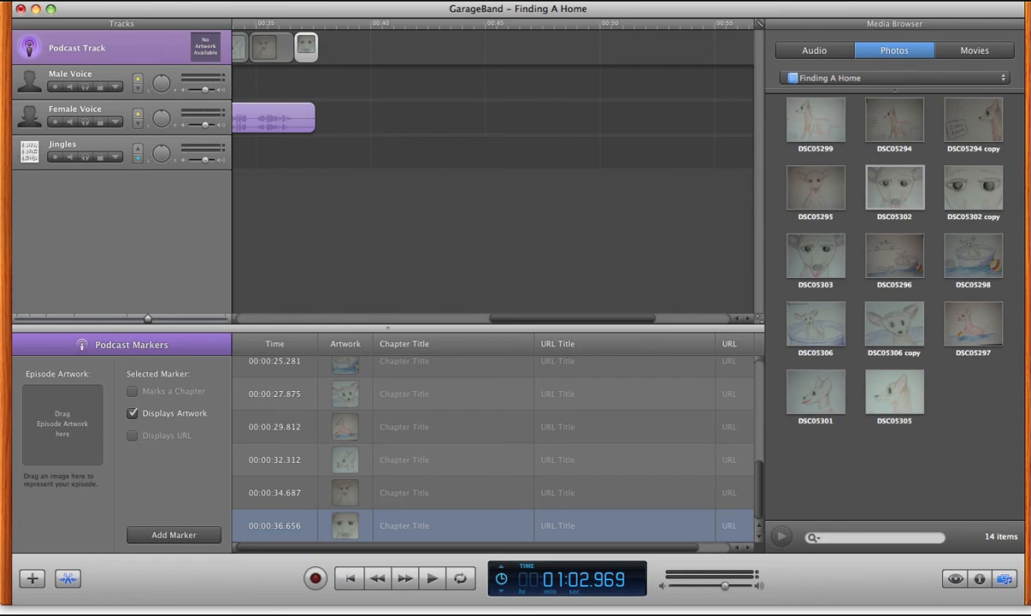
Step: Save the Finding A Home project
click(122, 0)
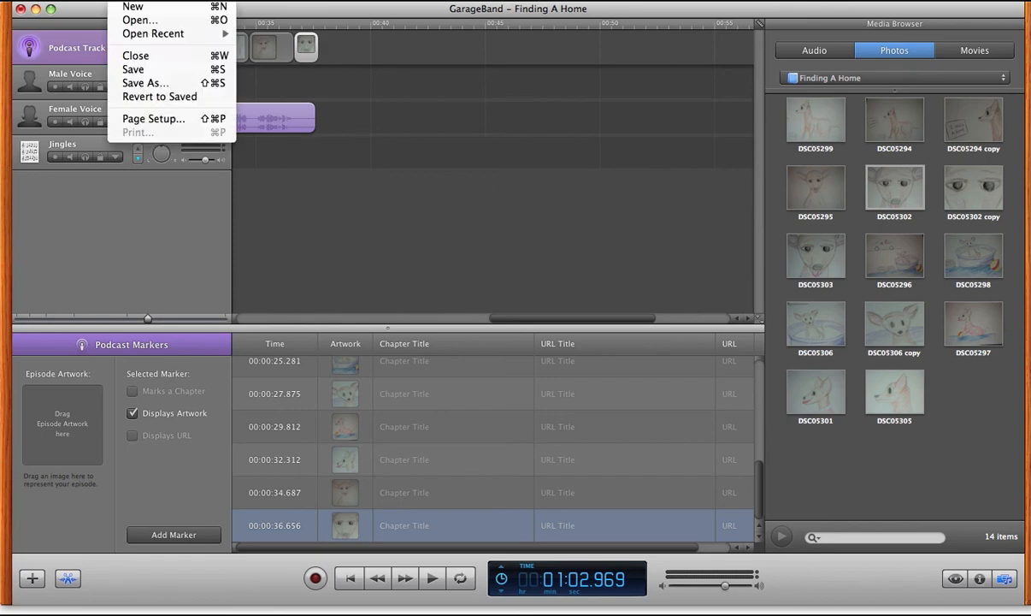
click(140, 69)
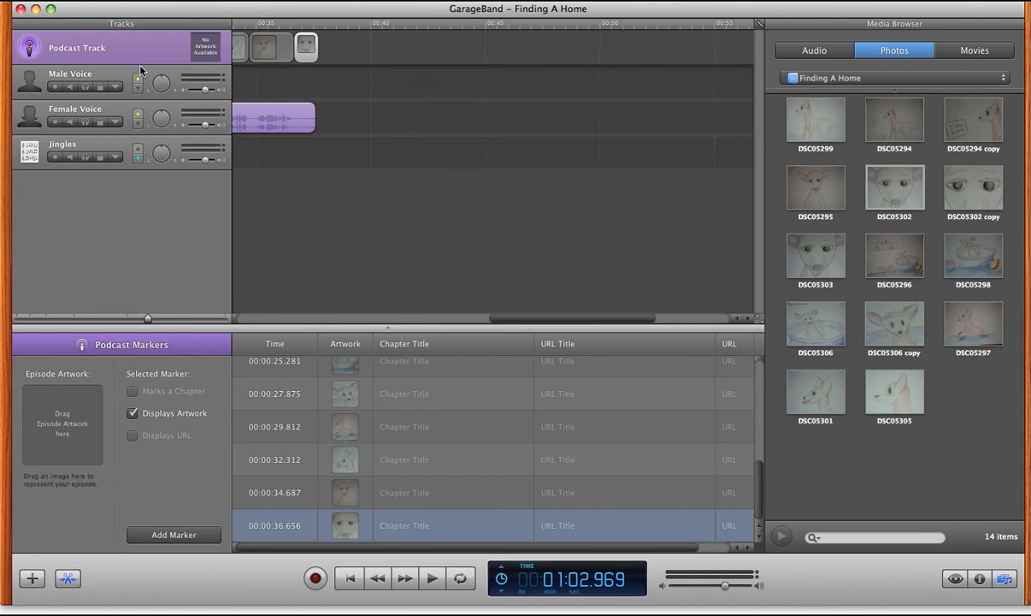